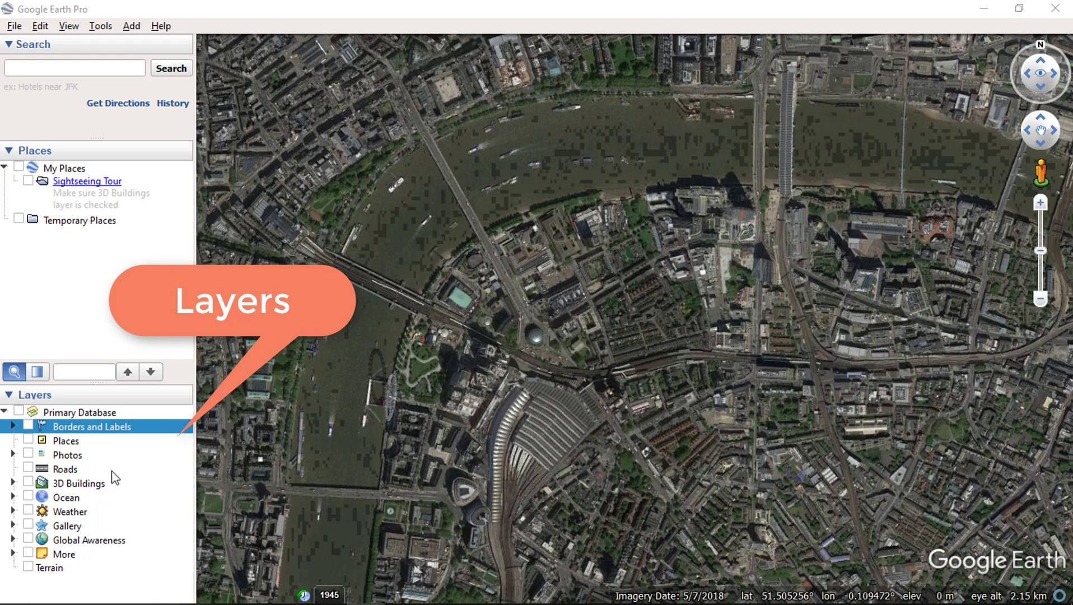
Turn on the Roads layer and enter Save Image mode with its 4K UHD preview
left_click(28, 469)
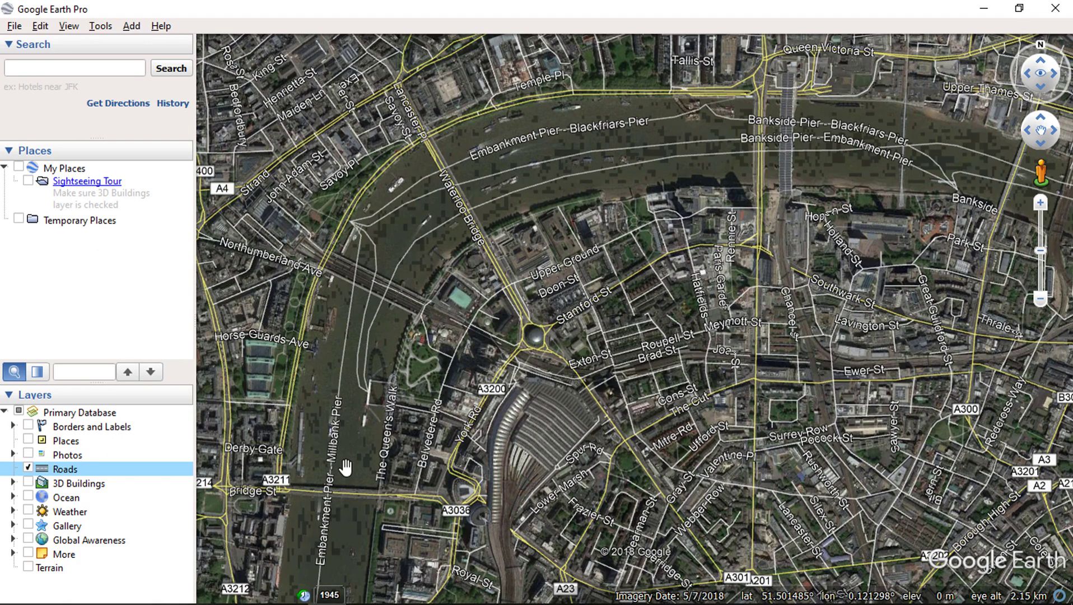
left_click(14, 28)
mouse_move(53, 66)
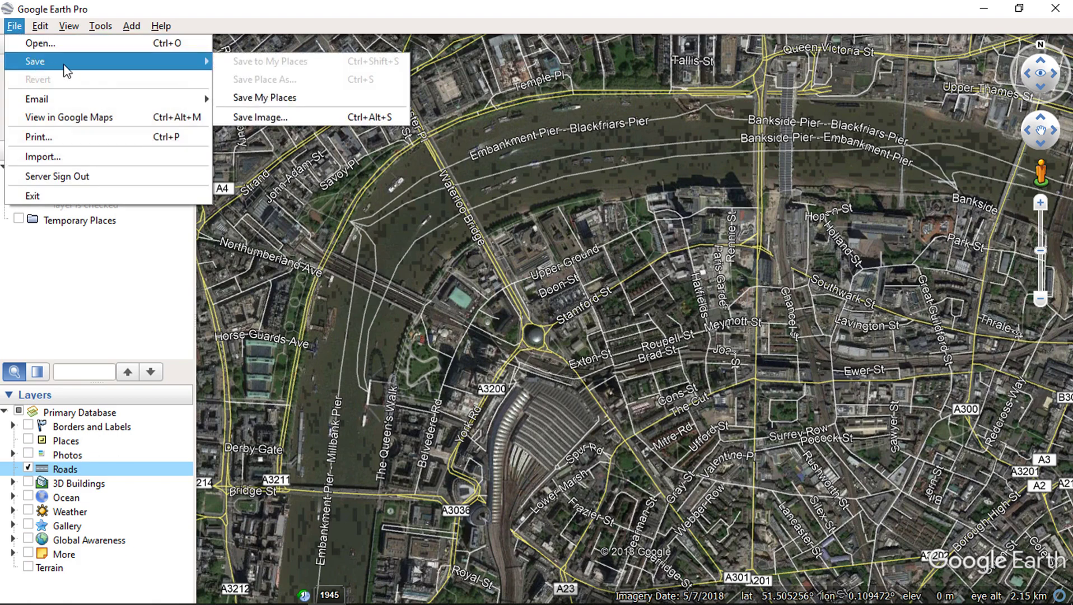
left_click(263, 118)
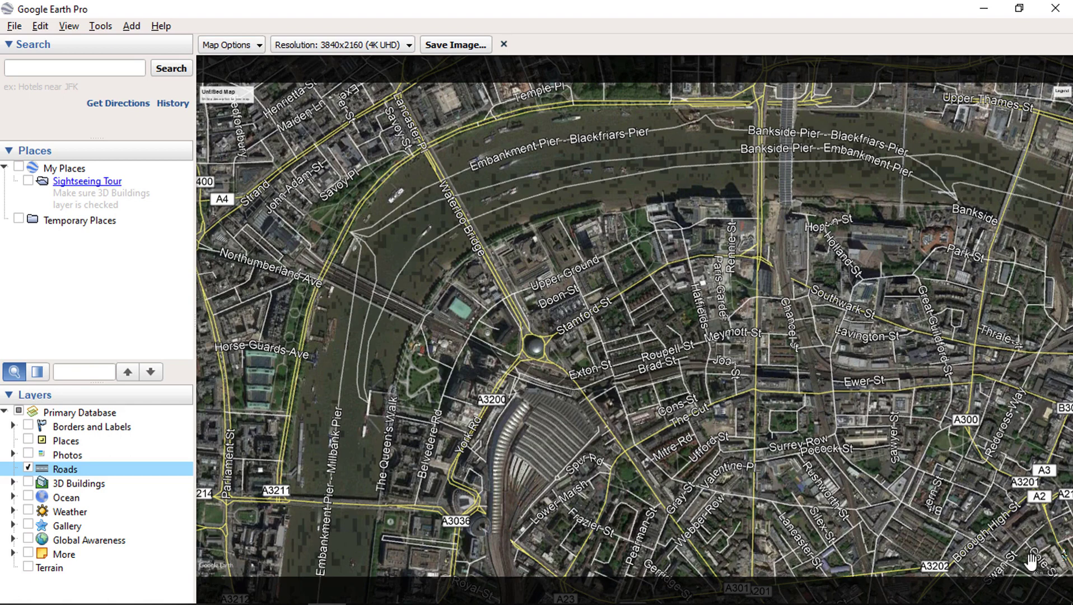
Remove the title and description, legend, scale and compass from the exported map
left_click(240, 48)
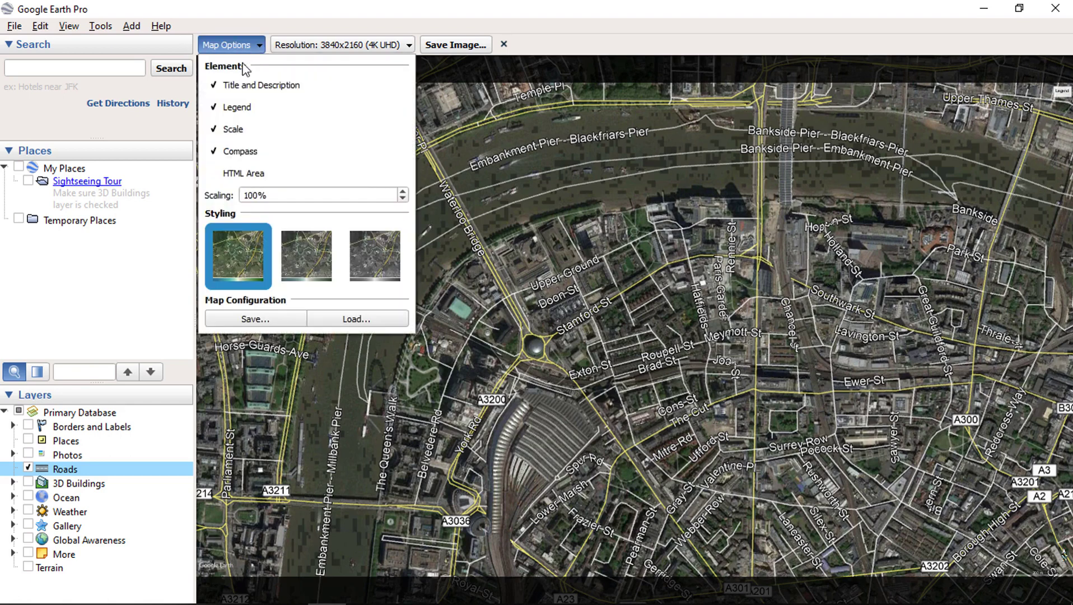
left_click(246, 87)
left_click(240, 107)
left_click(234, 129)
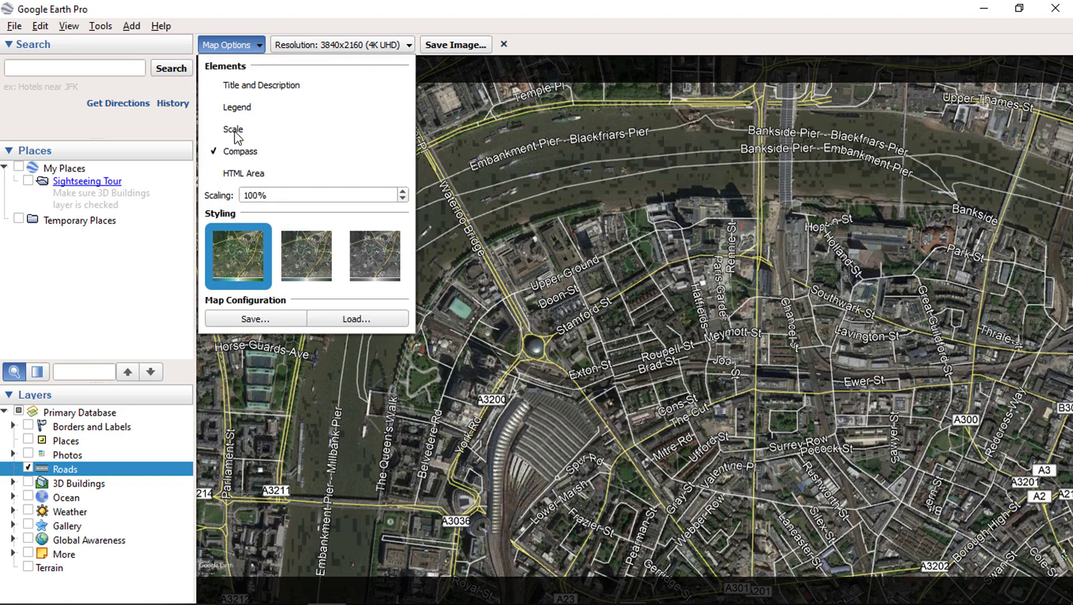
left_click(239, 152)
left_click(464, 264)
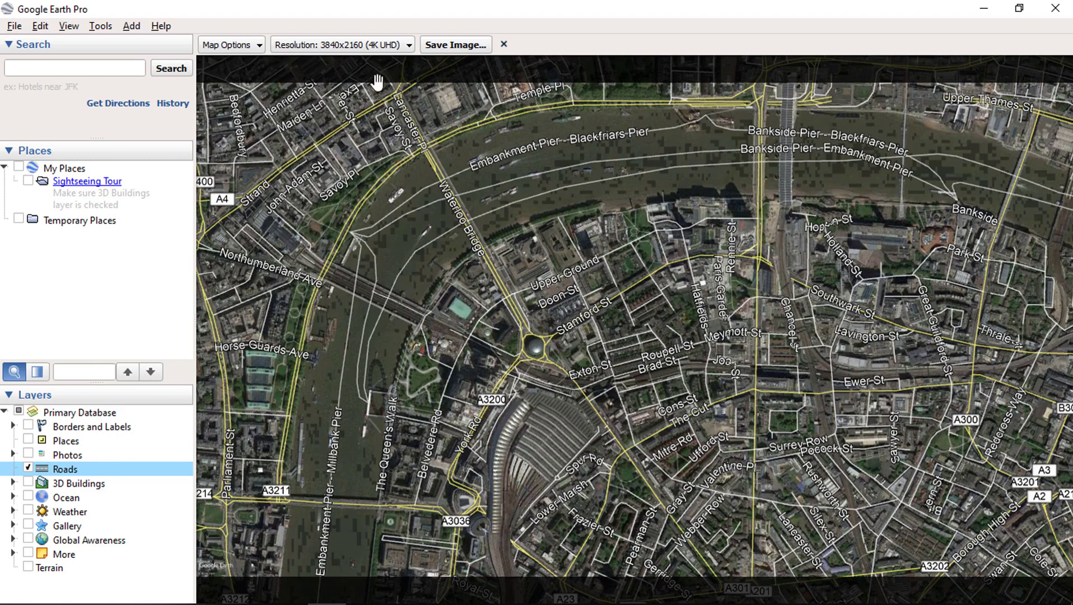
Set the export resolution to Current (1116x698) and bring up the Save As dialog
left_click(384, 46)
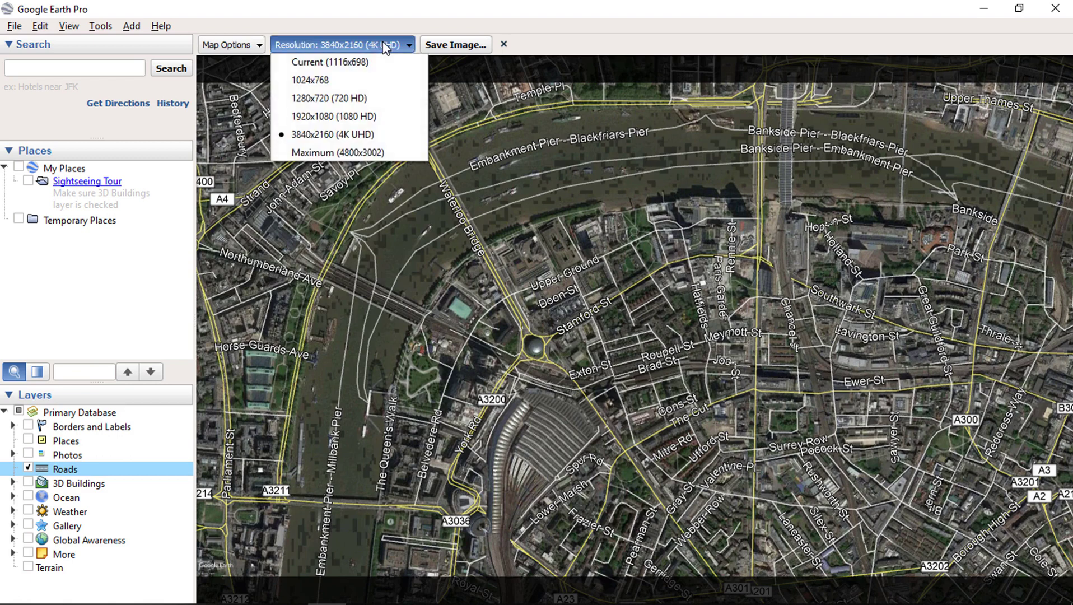
left_click(358, 63)
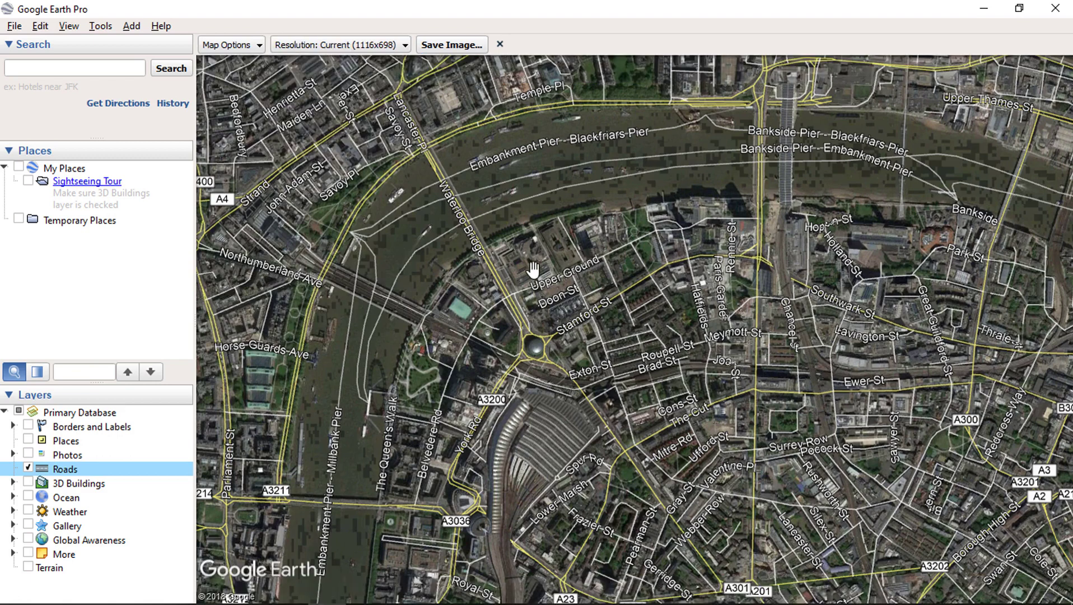
left_click(382, 47)
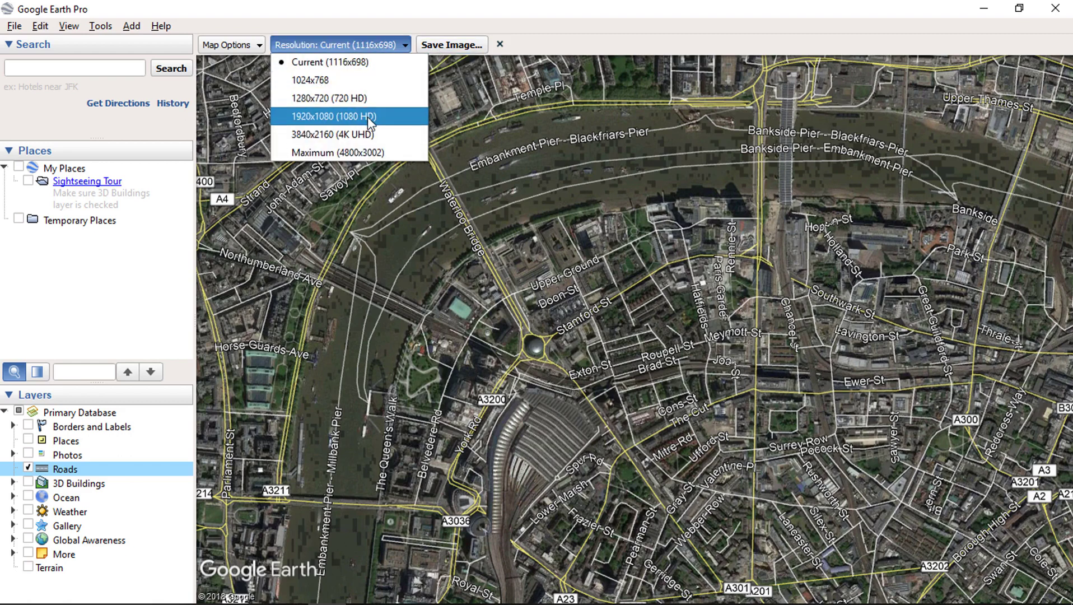
left_click(394, 50)
left_click(394, 52)
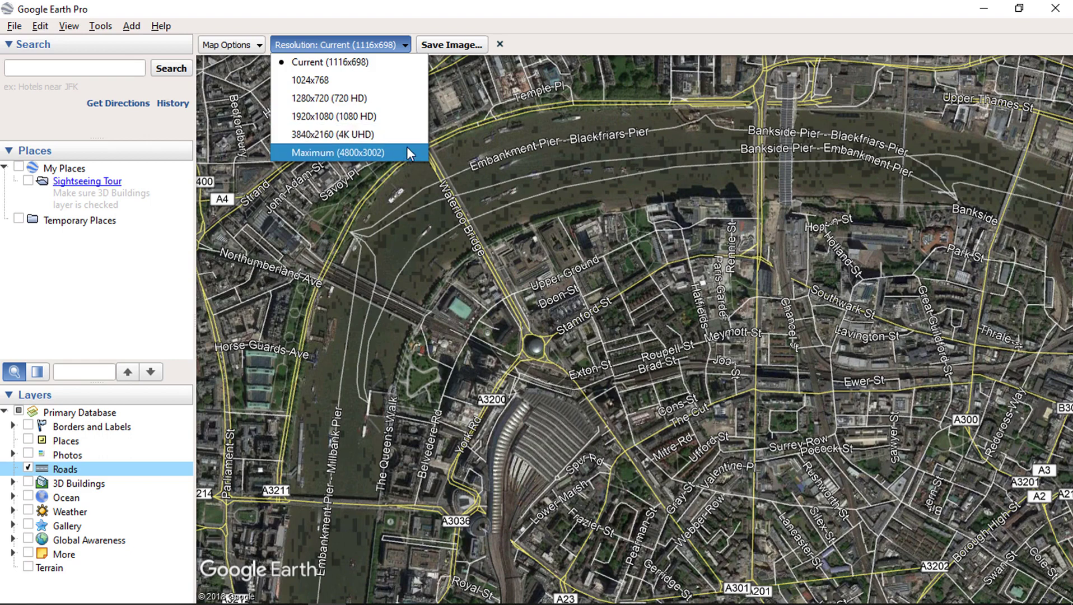
left_click(380, 45)
left_click(451, 45)
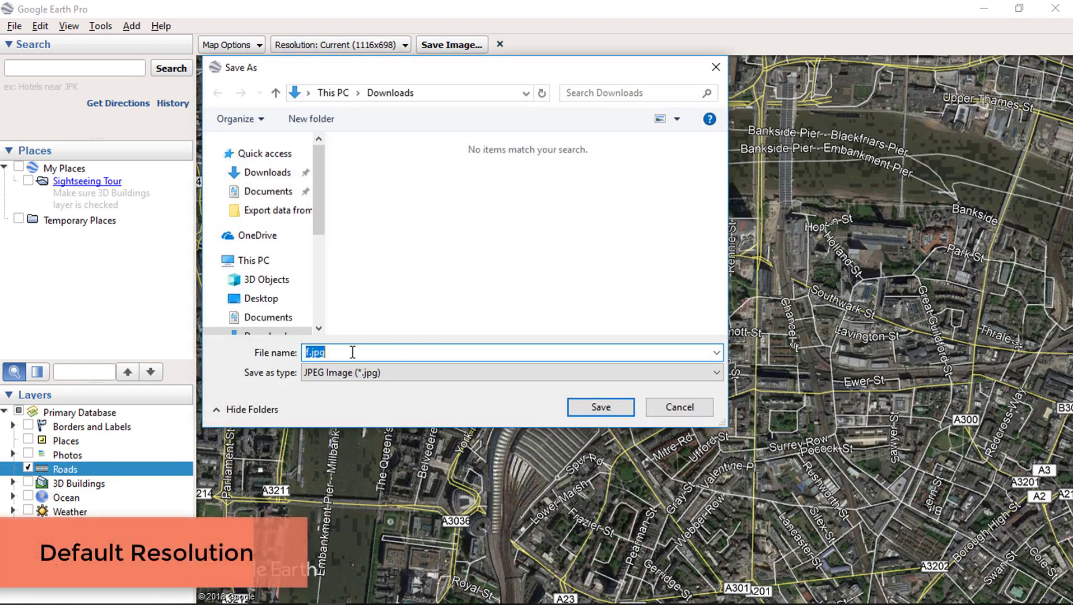
Save the view as images.jpg in Downloads, then view it in Photos and close the viewer
type("images")
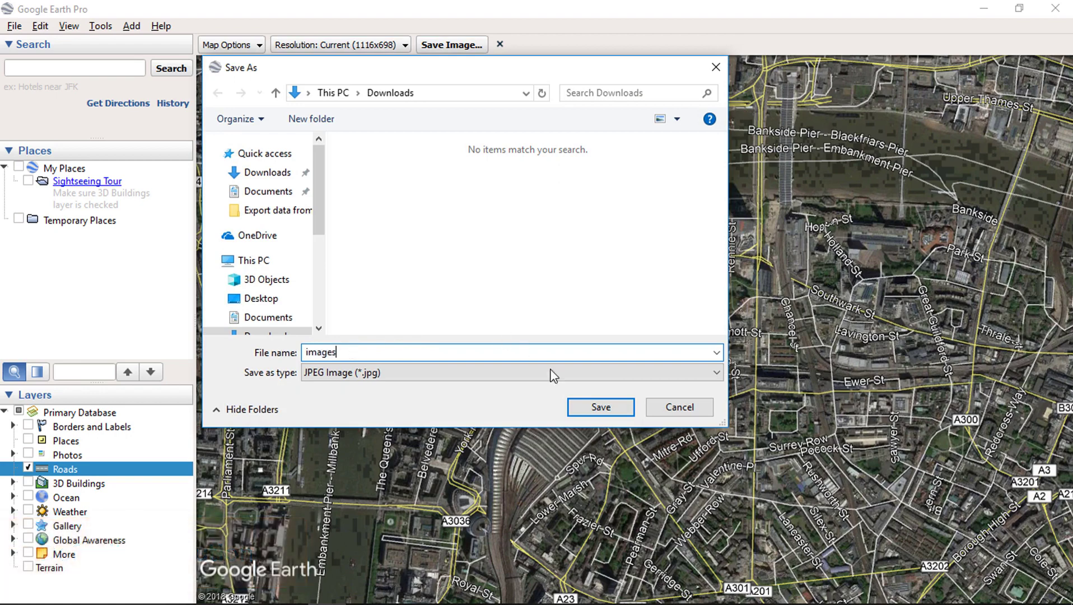
left_click(594, 411)
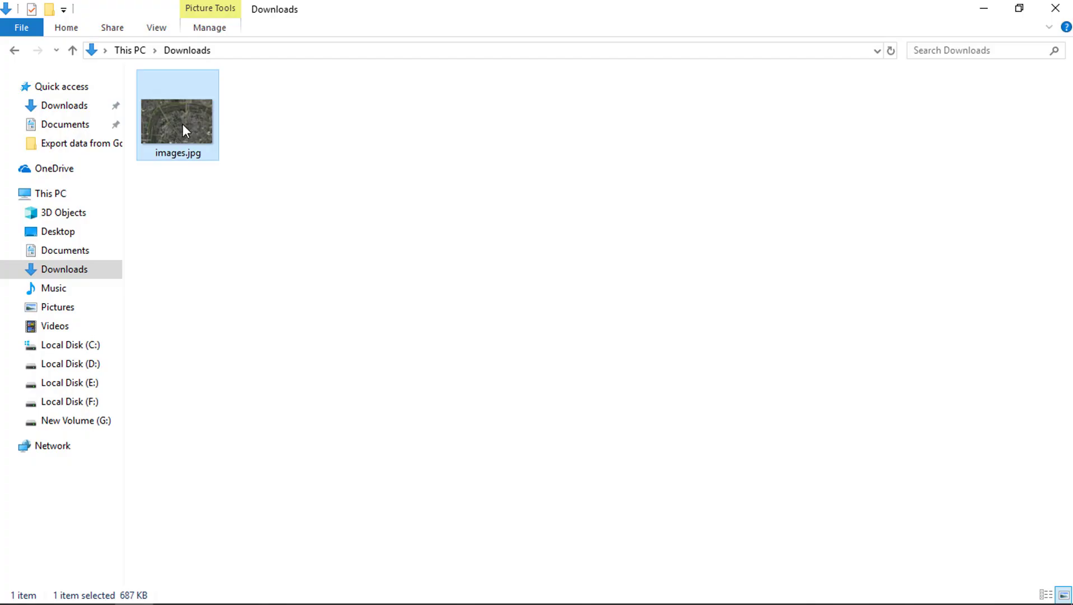
double_click(182, 124)
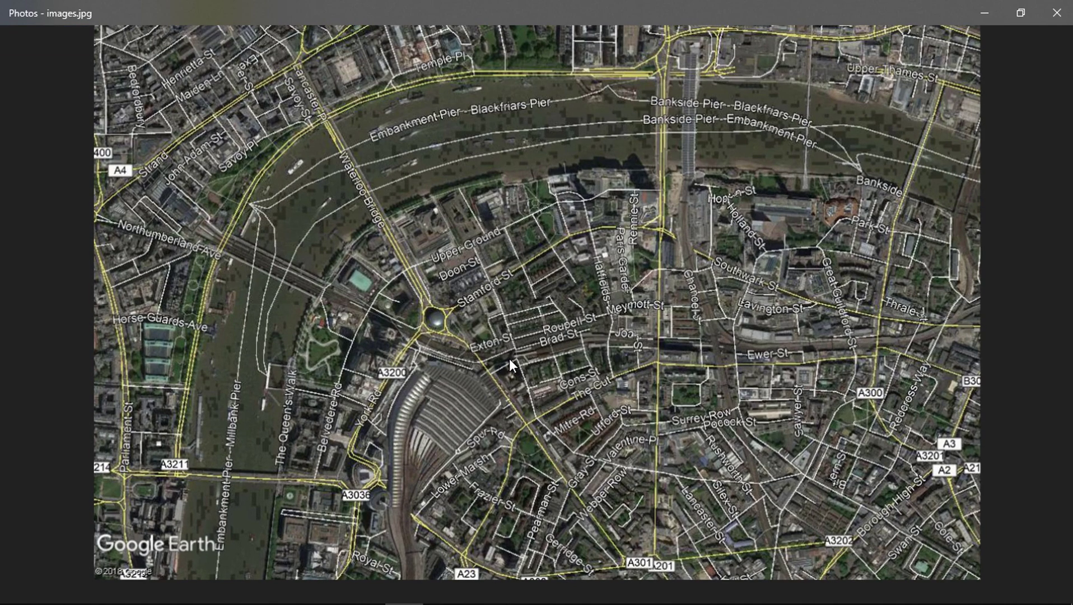
left_click(1056, 12)
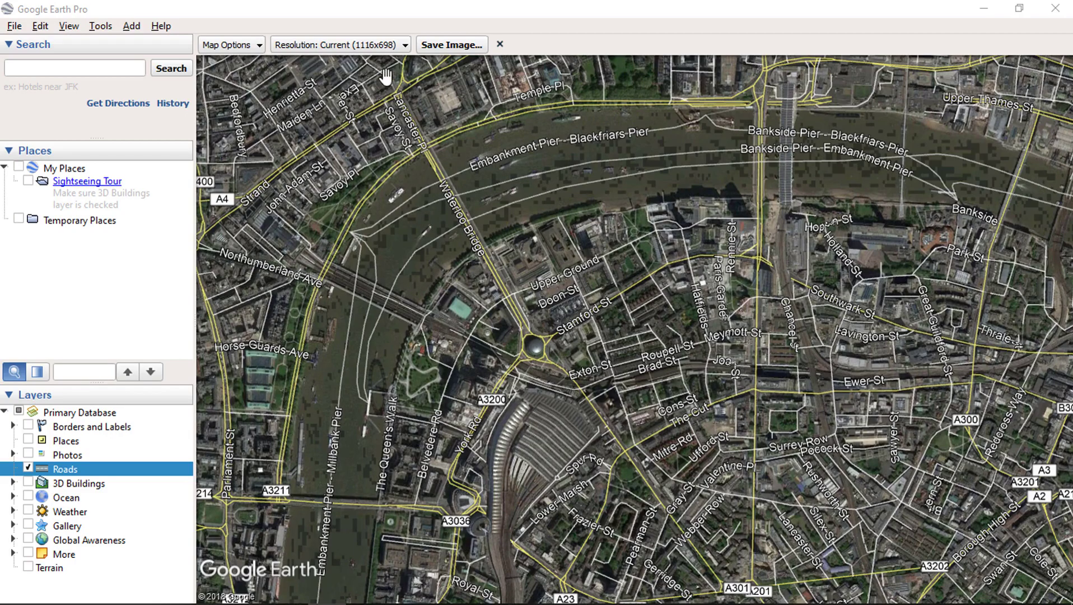
Export the London road map at 3840x2160 (4K UHD) as London.jpg in Downloads
left_click(398, 50)
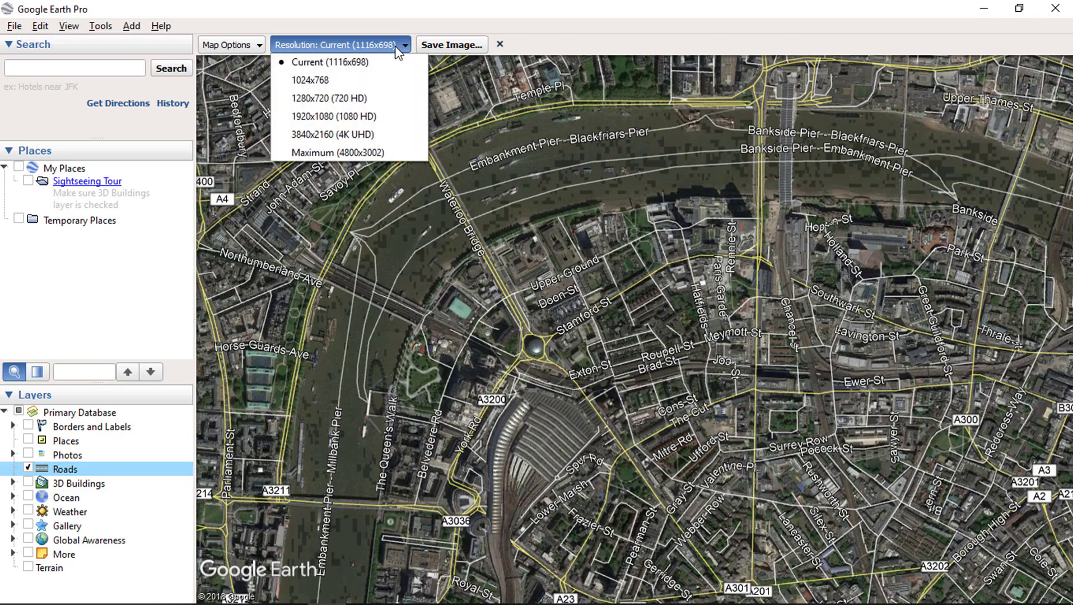
left_click(404, 138)
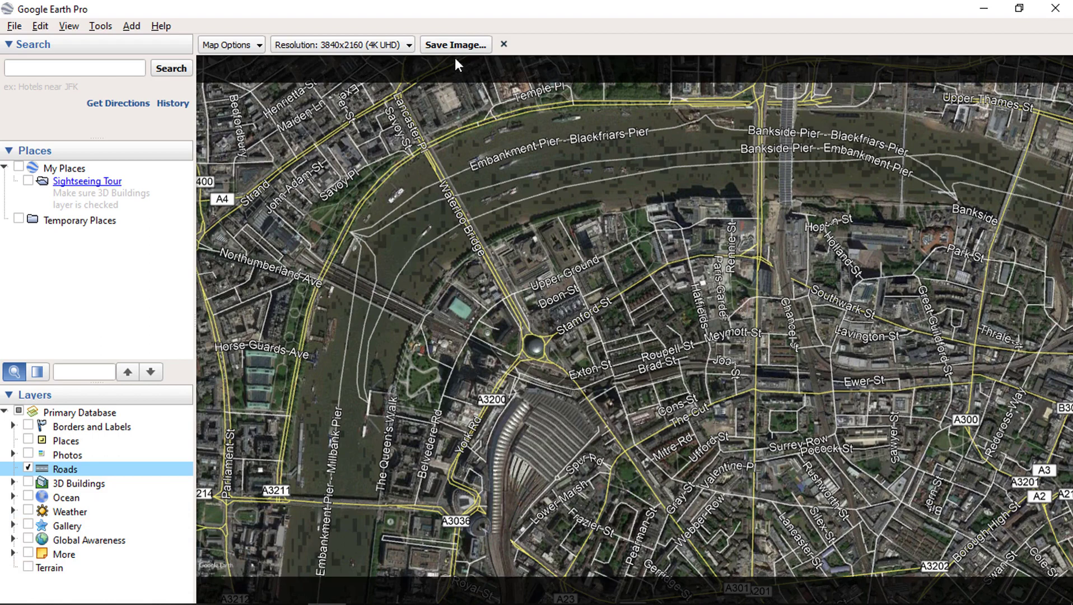
left_click(465, 44)
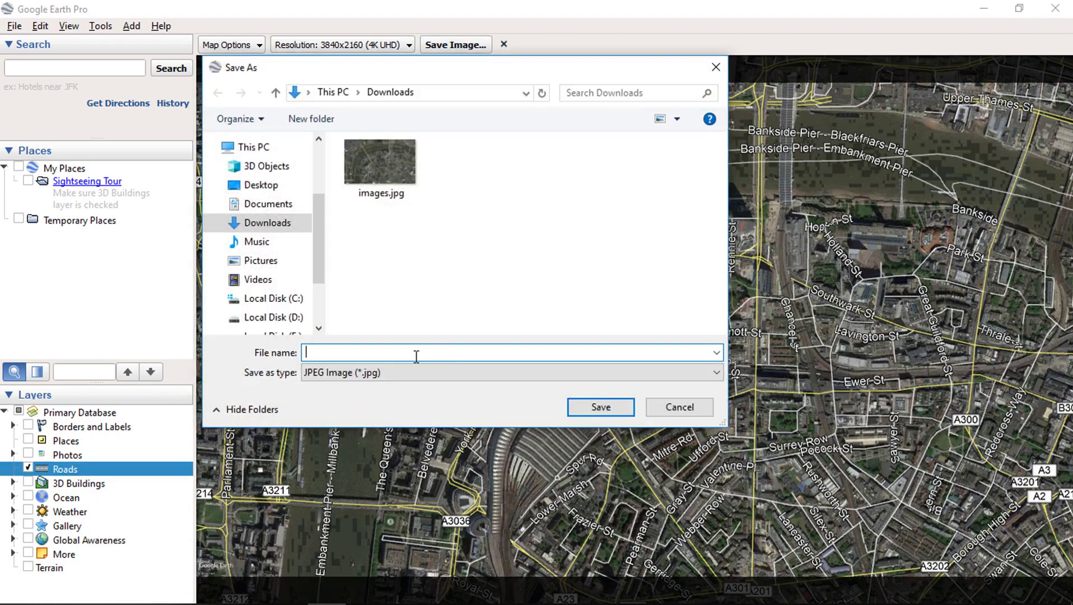
type("London")
left_click(599, 407)
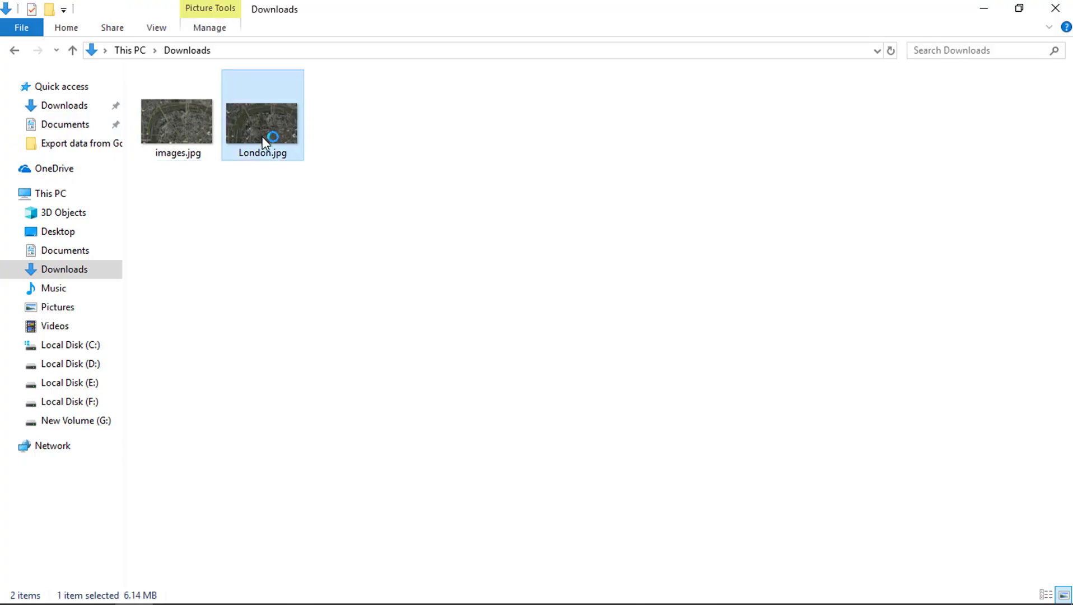
Open London.jpg in Photos, flip to images.jpg and back to compare, then close the viewer
double_click(264, 123)
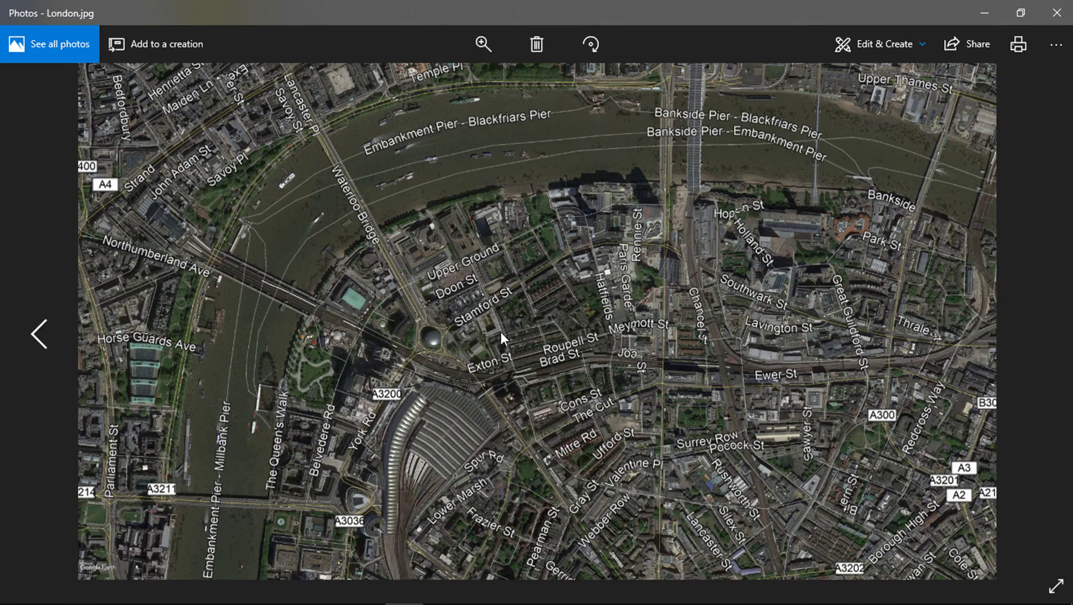
key("Left")
key("Right")
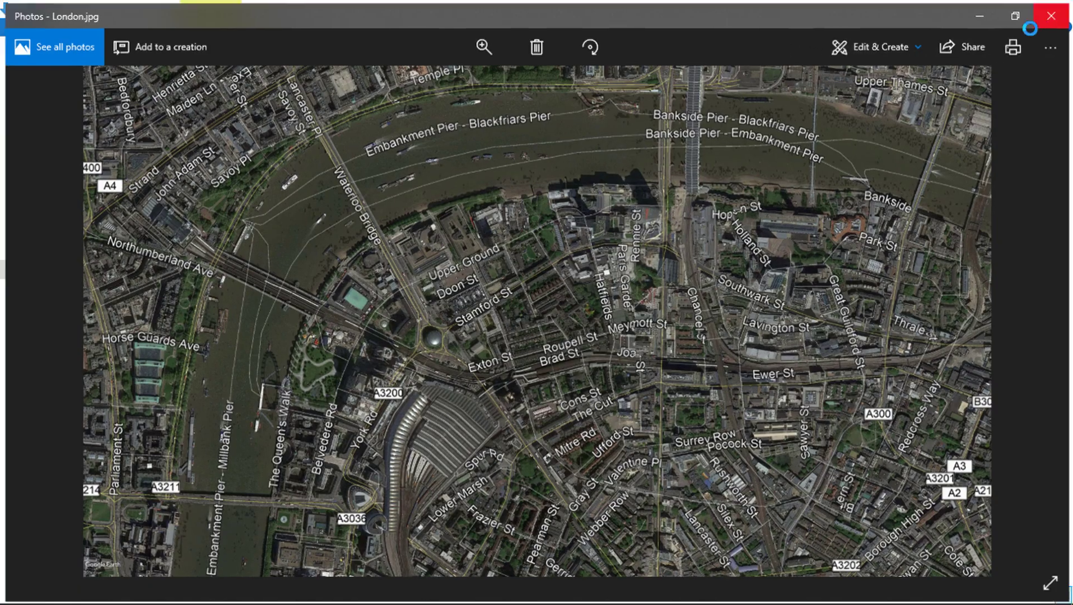
left_click(1057, 12)
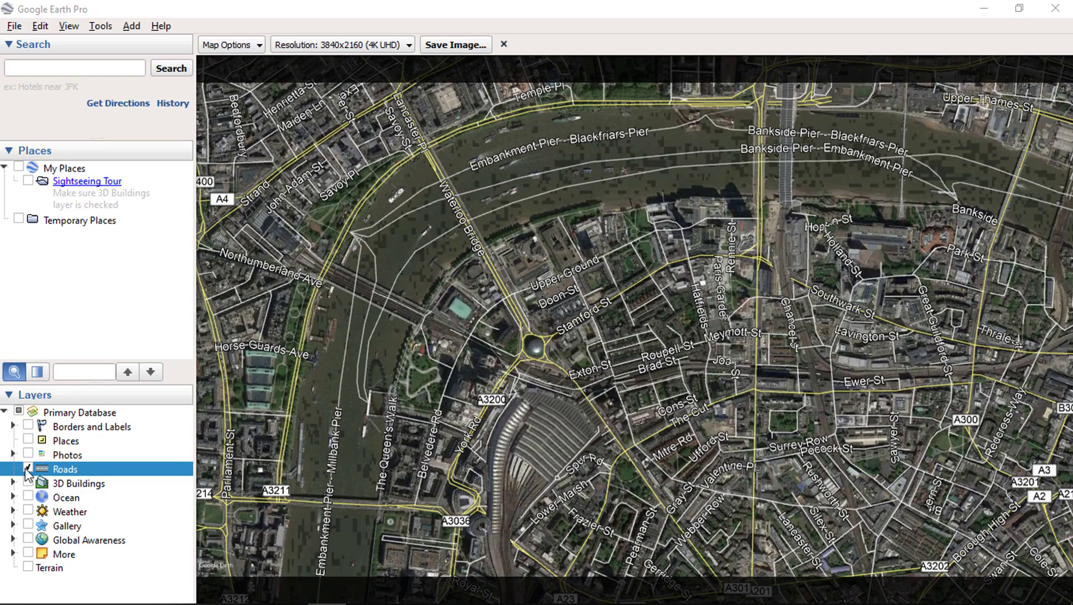
Hide the Roads layer and set the export resolution to Maximum (4800x3002)
left_click(27, 469)
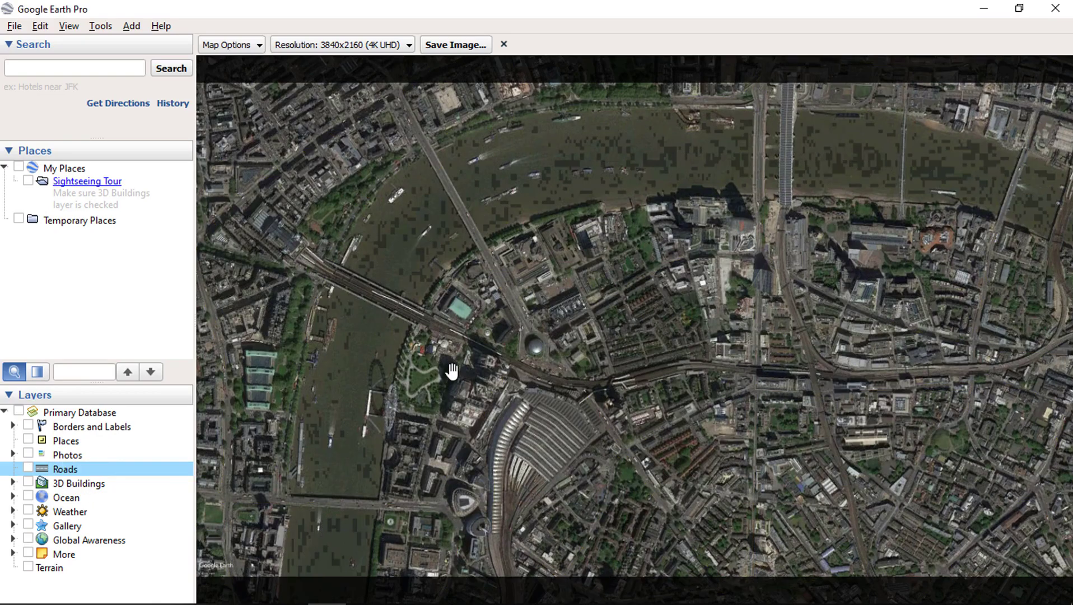
left_click(388, 46)
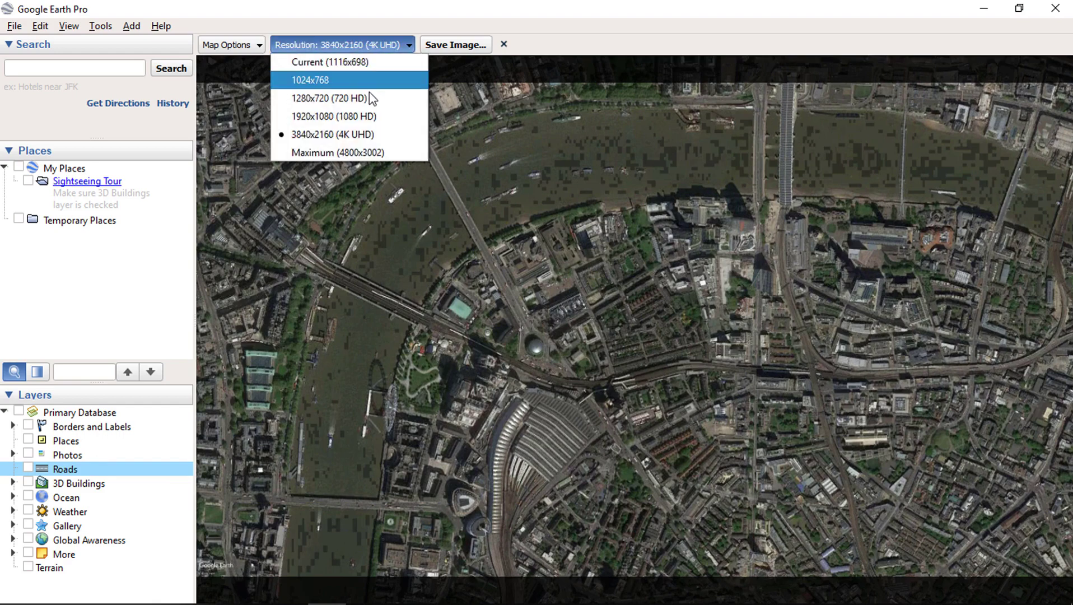
left_click(360, 156)
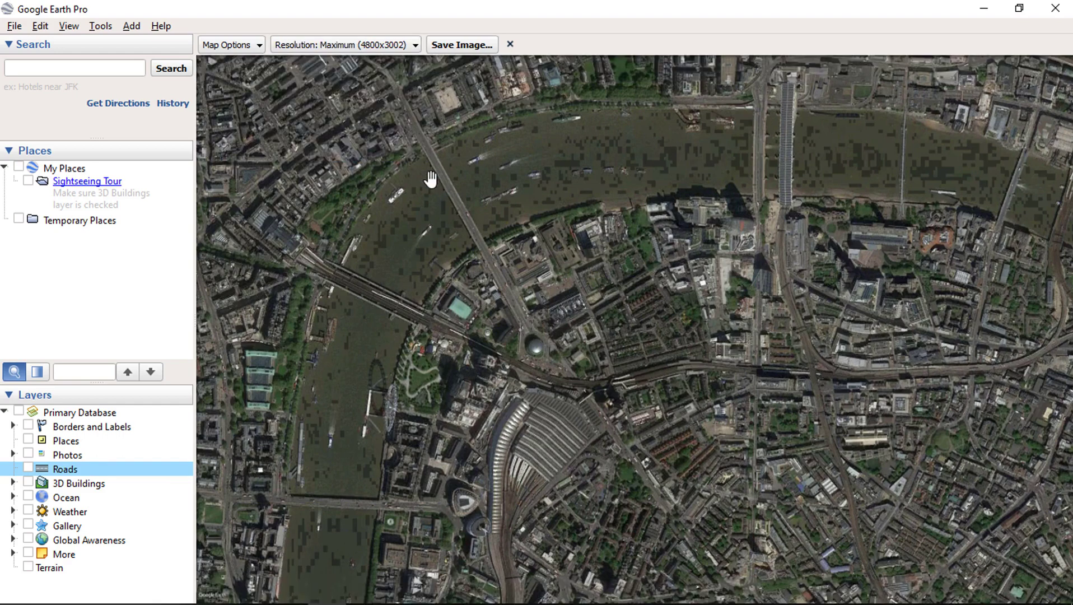
Save the maximum-resolution aerial view as High.jpg in Downloads
left_click(466, 46)
left_click_drag(339, 351, 275, 348)
type("High")
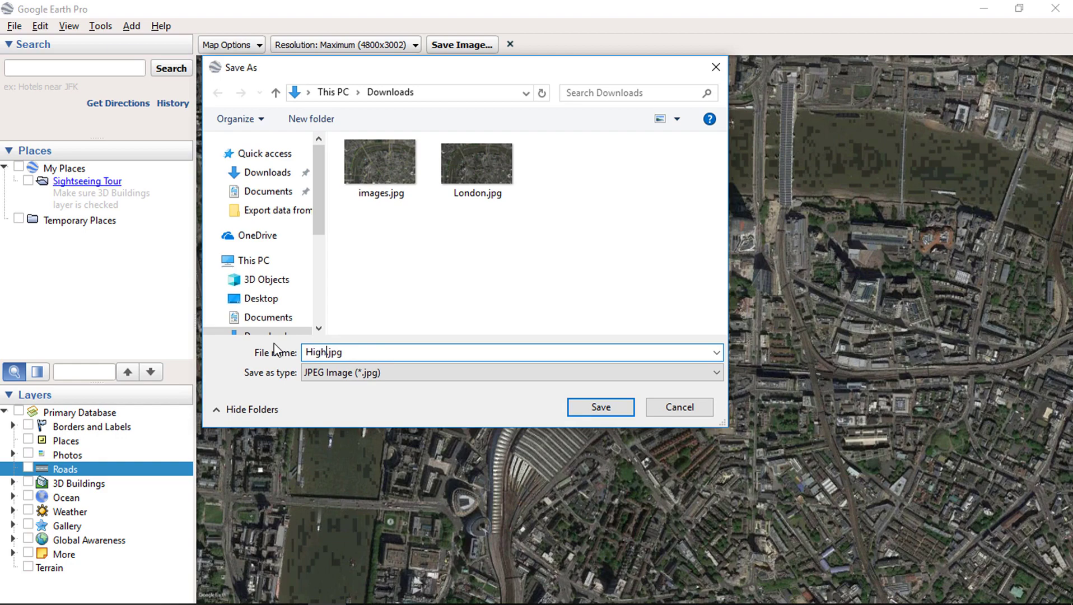
left_click(577, 406)
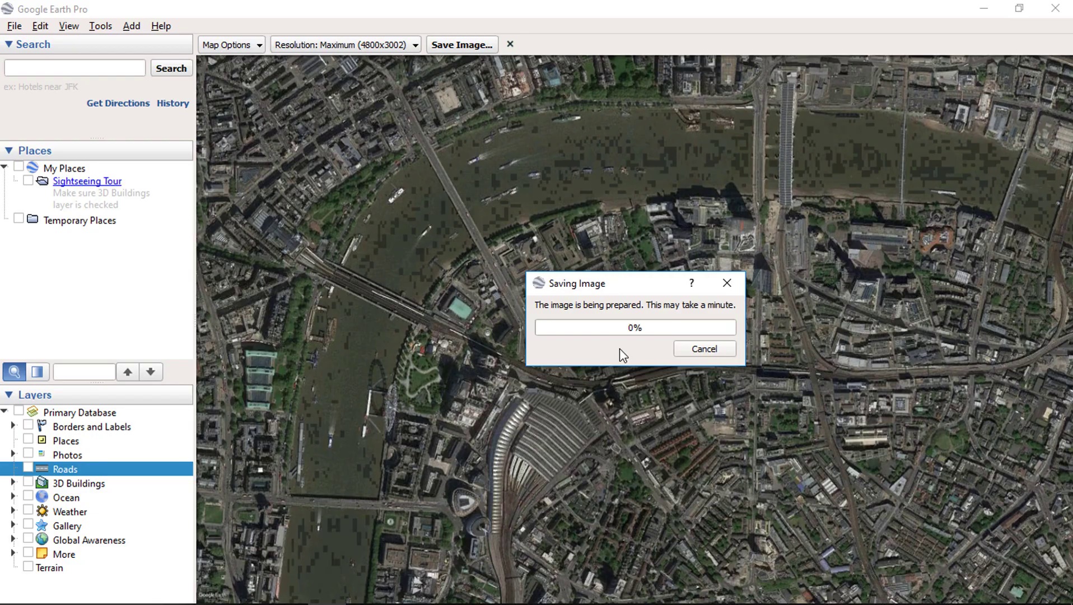